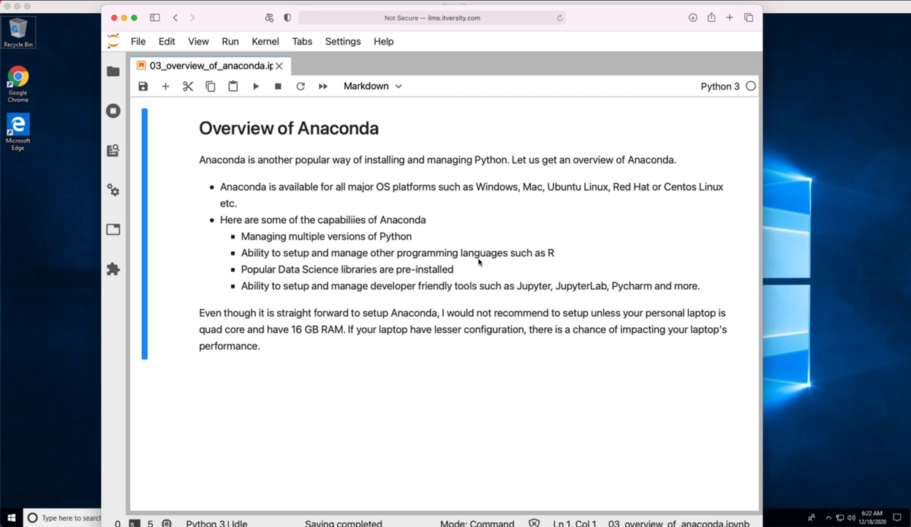
drag(557, 252, 510, 253)
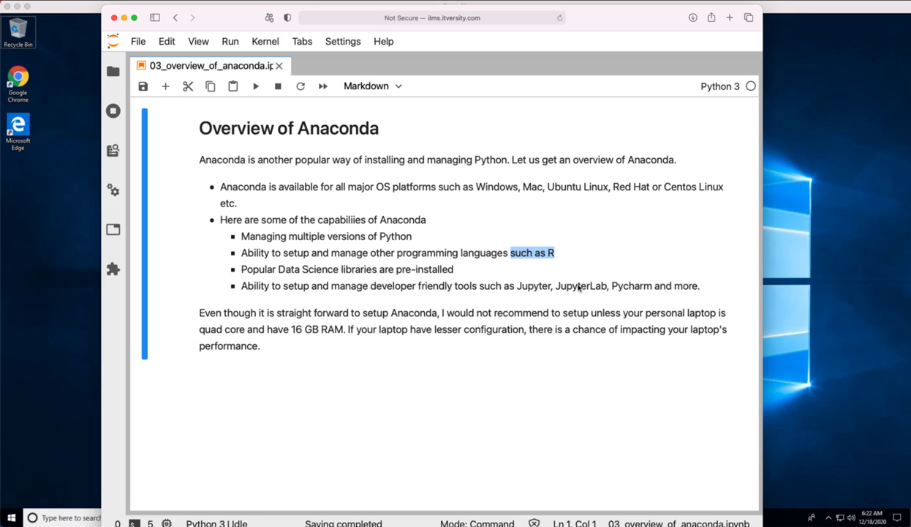
click(556, 286)
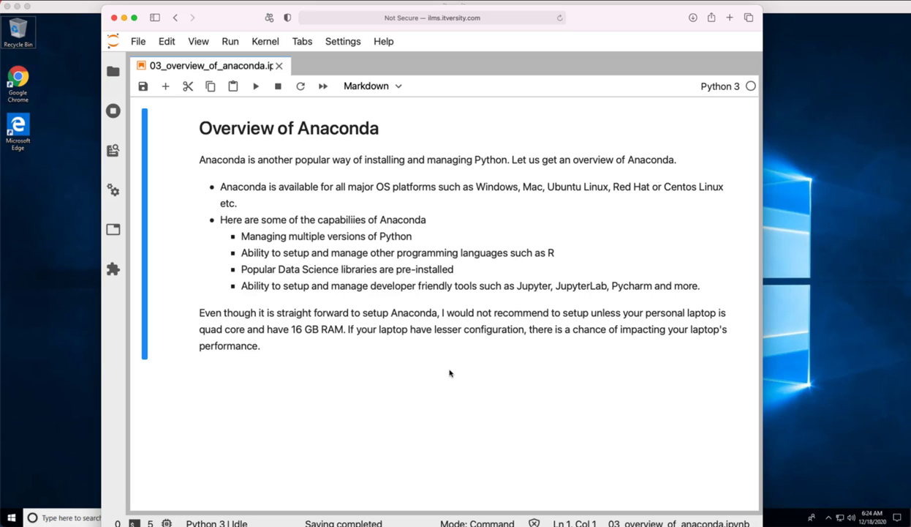
Switch to the Windows remote desktop and replace Microsoft Edge on the taskbar with Google Chrome, placed as the first pinned app
click(63, 390)
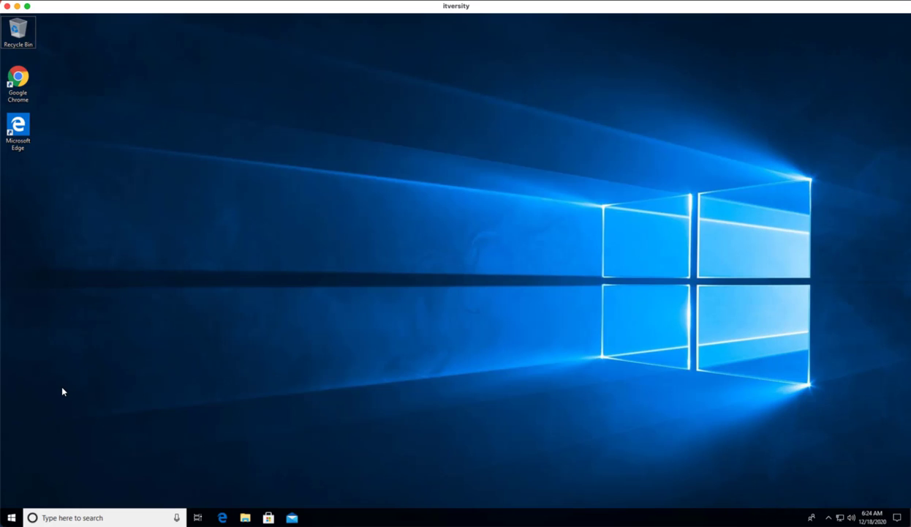
click(111, 515)
click(156, 126)
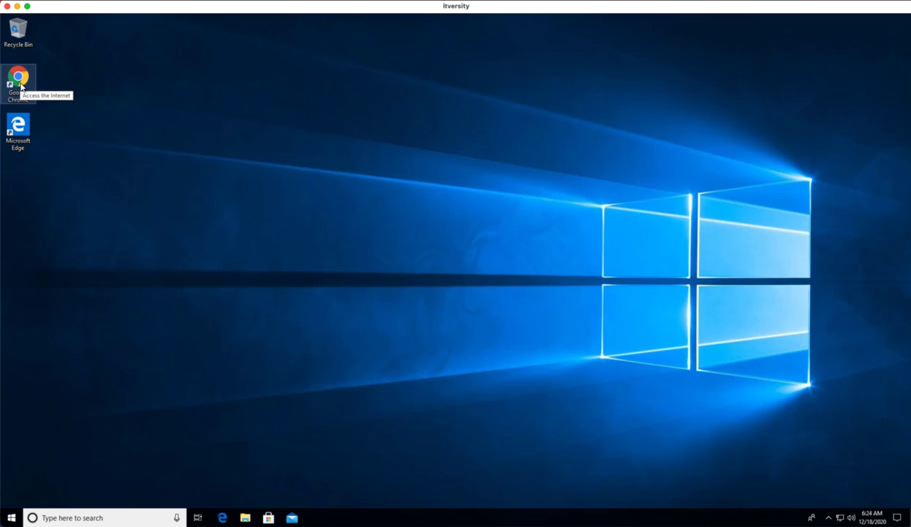
drag(21, 84, 315, 521)
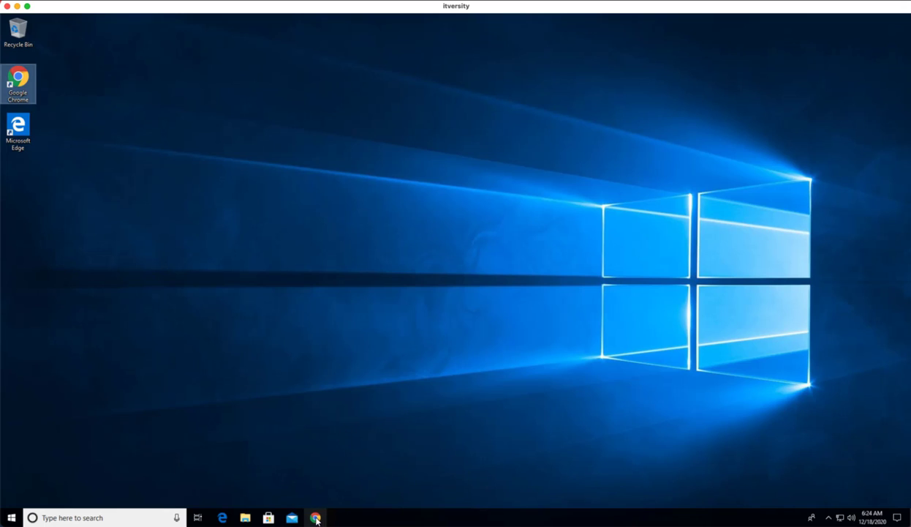
right_click(223, 523)
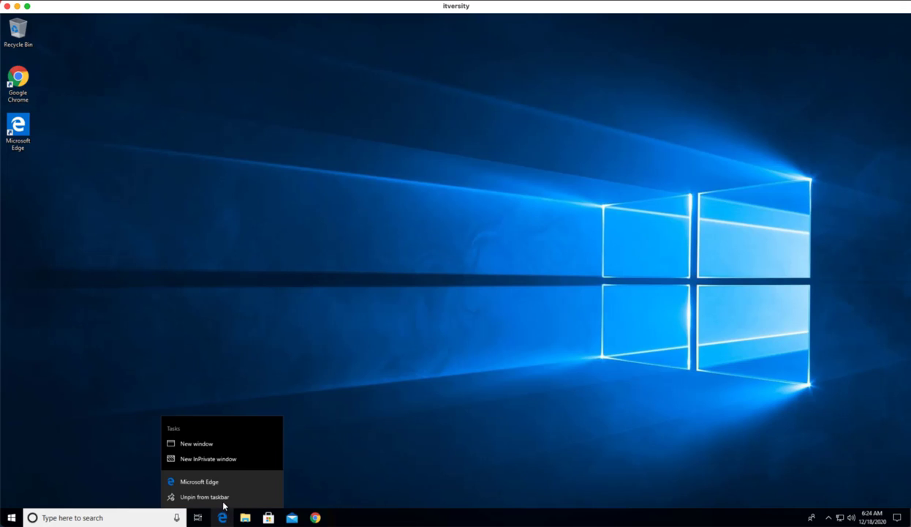
click(224, 497)
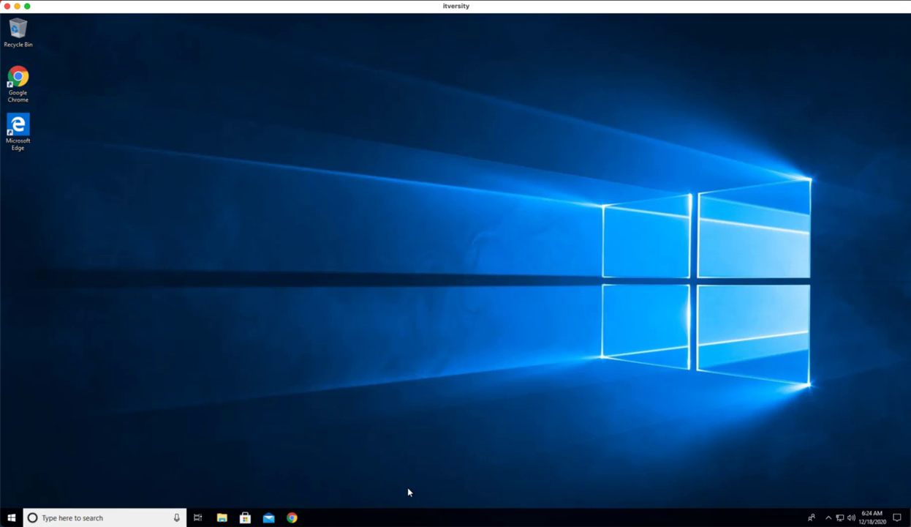
drag(294, 520, 211, 521)
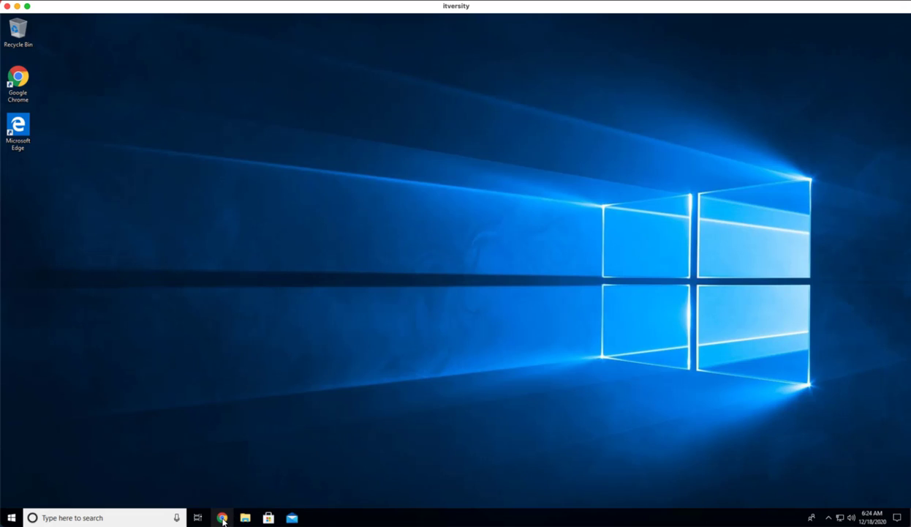
Open Google Chrome and search the web for "anaconda download"
click(223, 519)
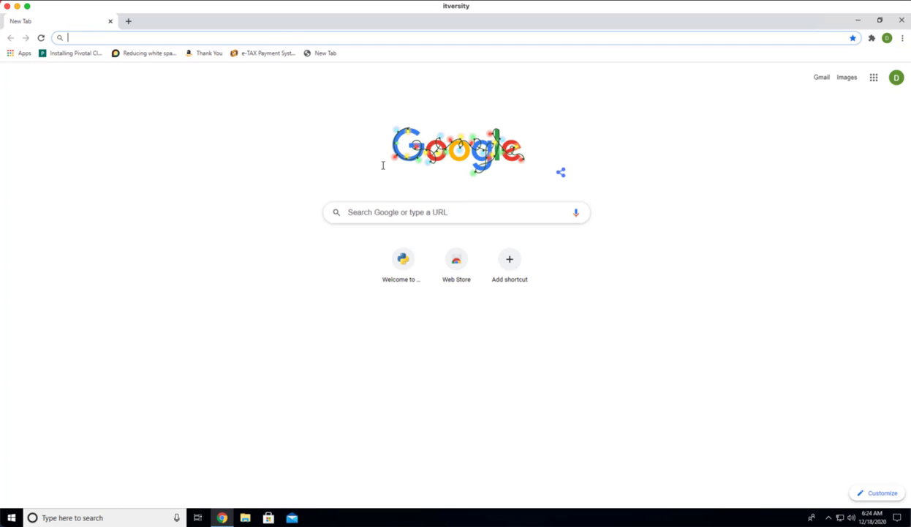
click(392, 213)
click(249, 39)
text(ana)
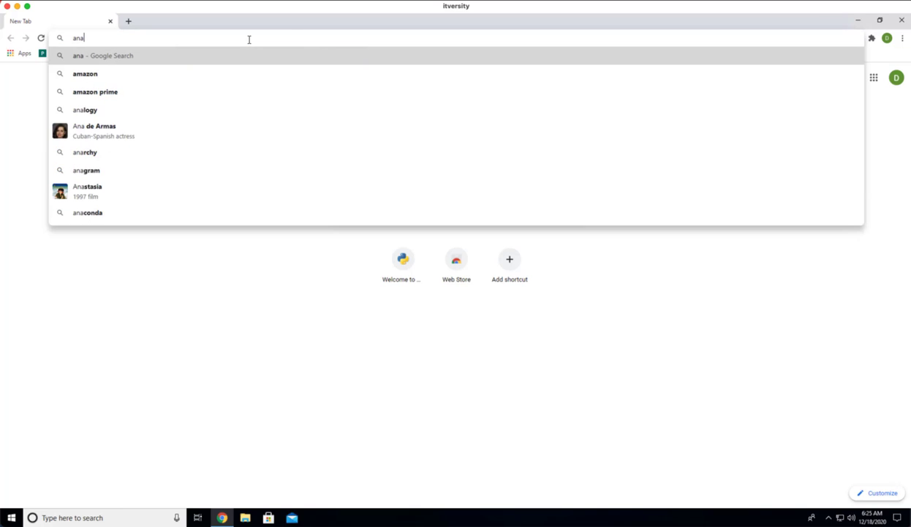
text(conda downl)
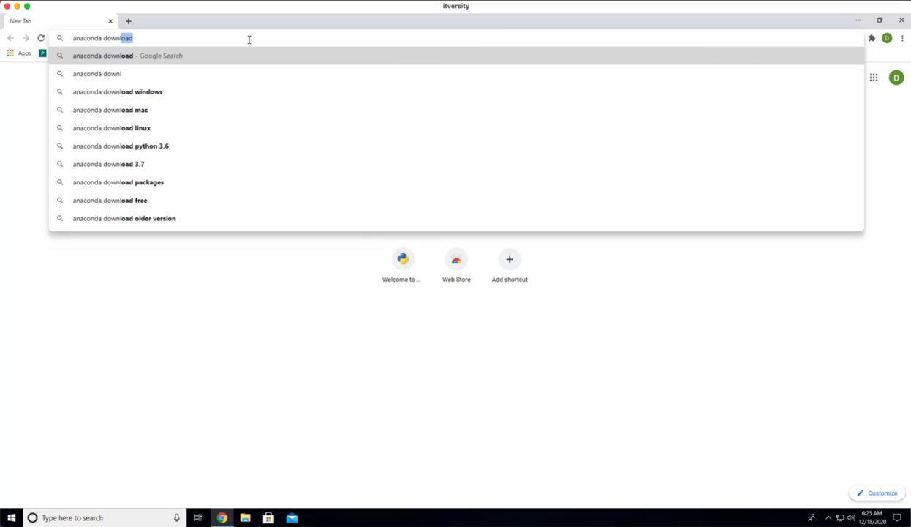
key(Return)
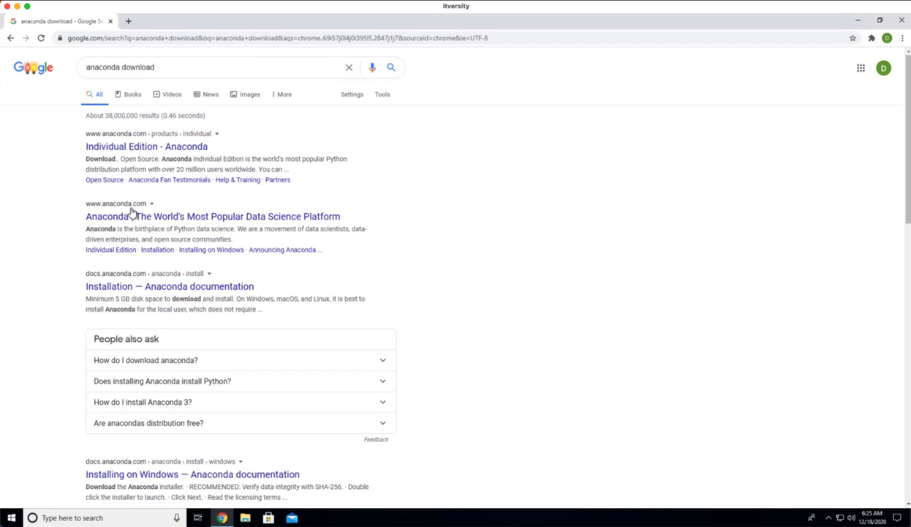
Open Anaconda's Individual Edition page from the search results and go to its installer downloads
click(135, 147)
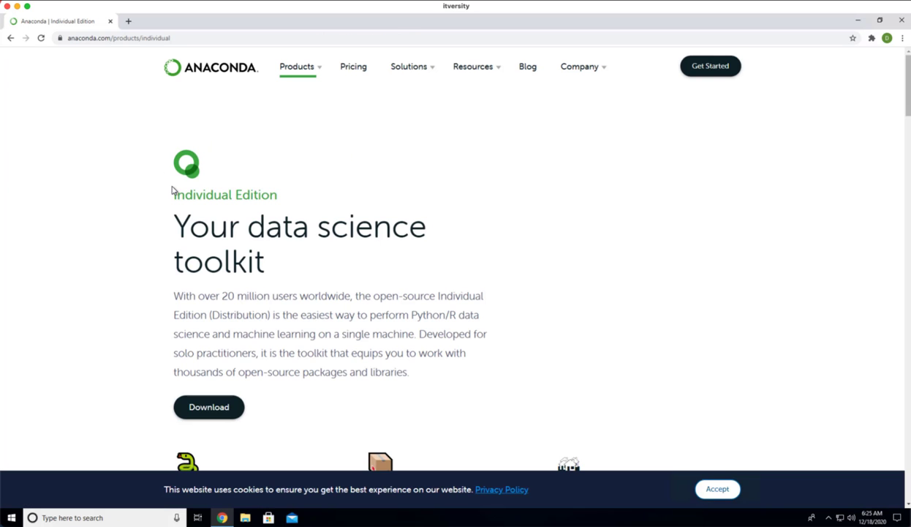
scroll(229, 224, down, 1)
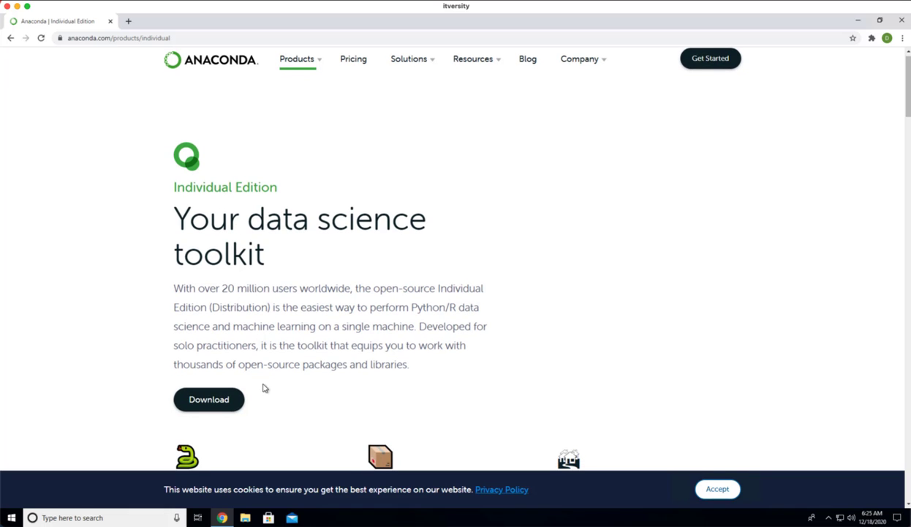
click(209, 402)
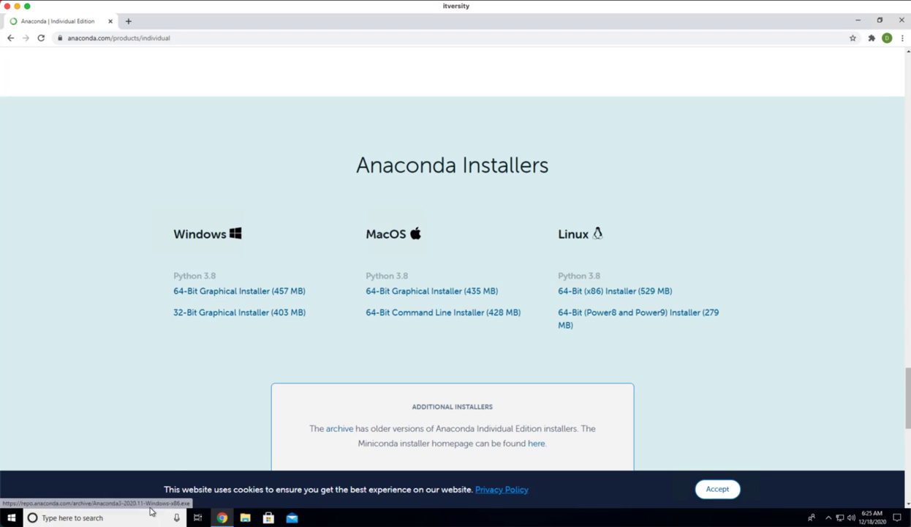
Check the computer's system type in the properties of This PC, and close the System and File Explorer windows
click(246, 518)
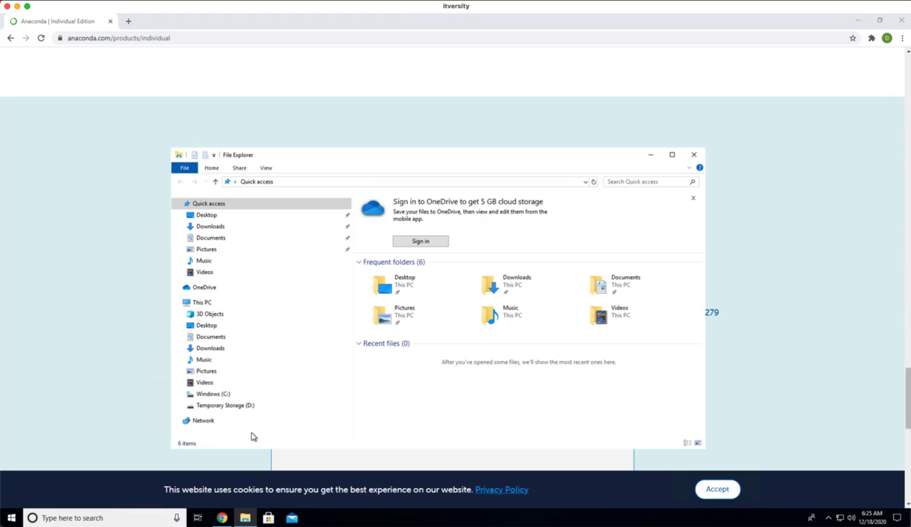
right_click(206, 308)
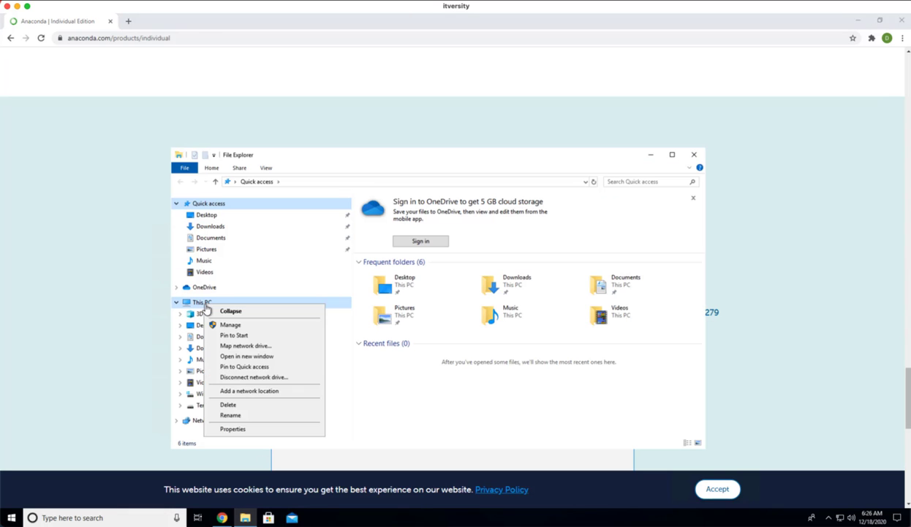
click(242, 431)
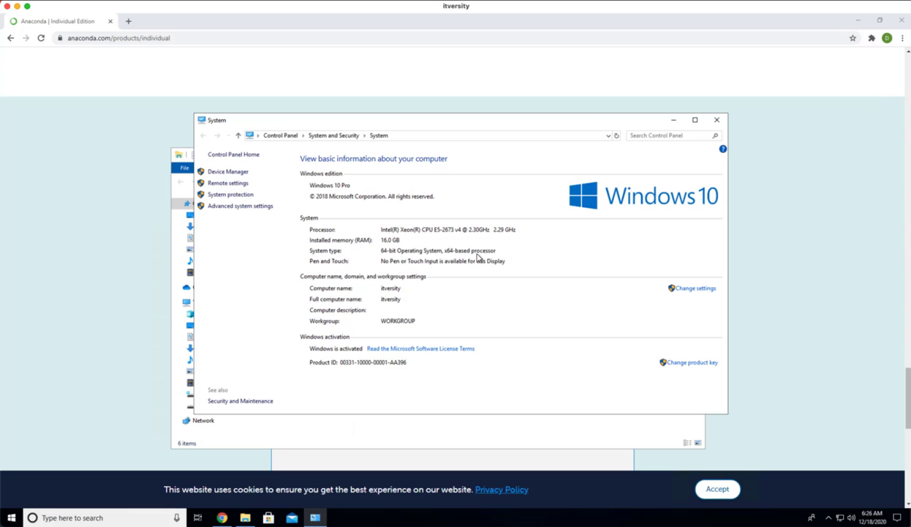
click(717, 120)
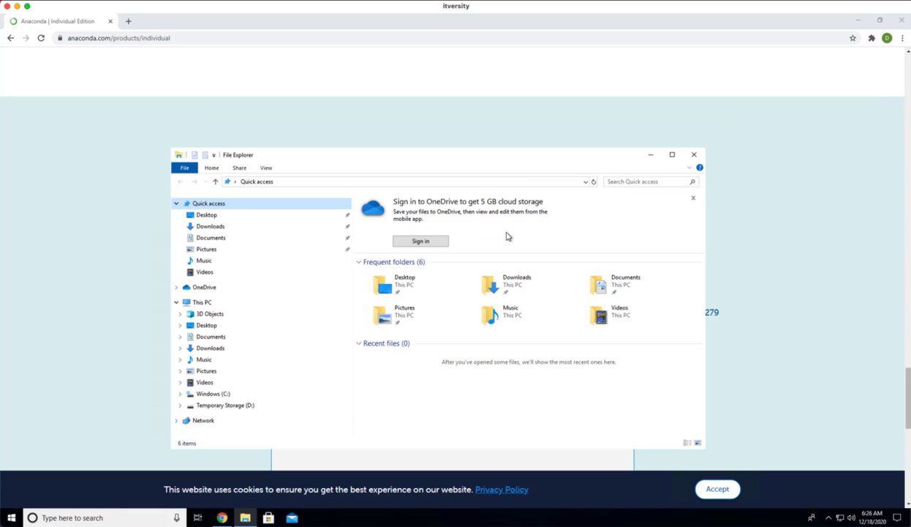
click(680, 151)
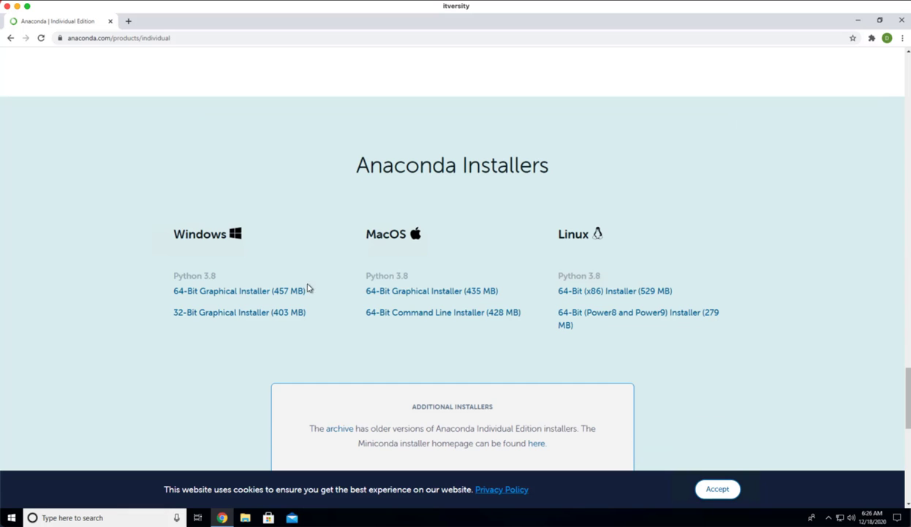
Download the 64-Bit Graphical Installer for Windows with Python 3.8 and show the downloaded file in its folder
click(245, 292)
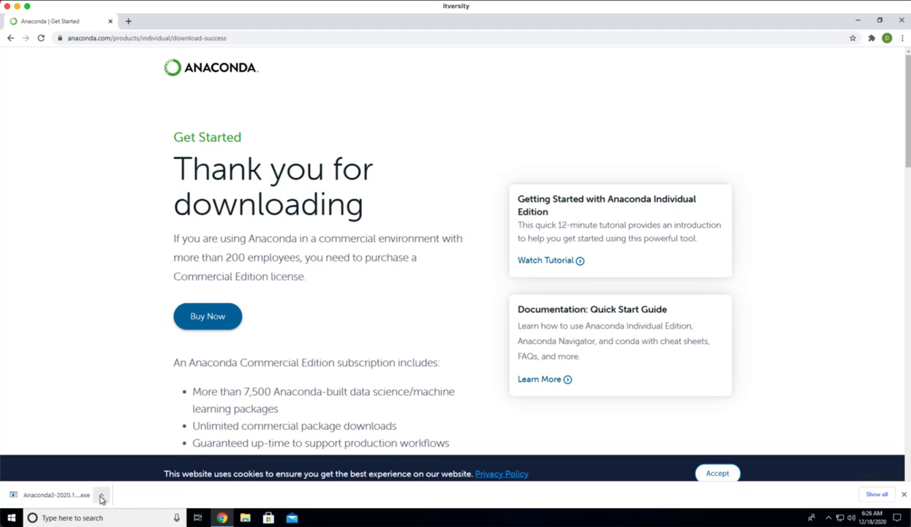
click(102, 497)
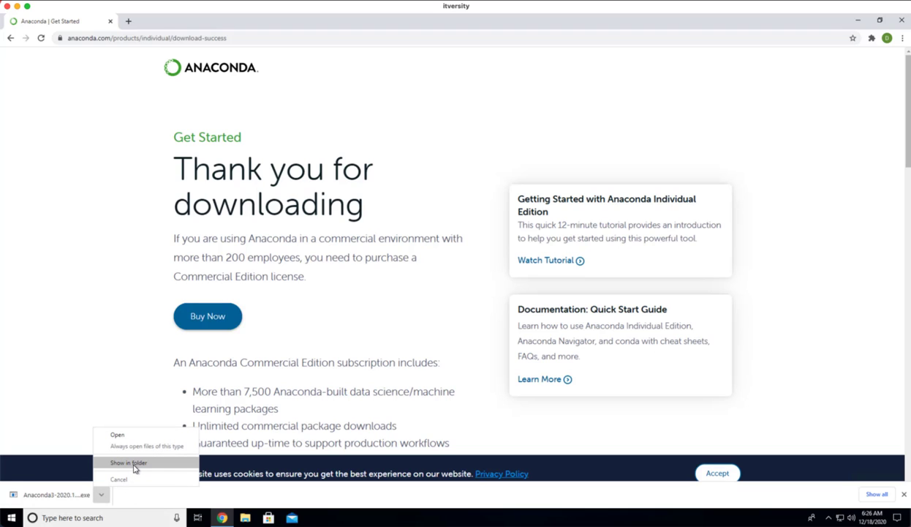
click(134, 464)
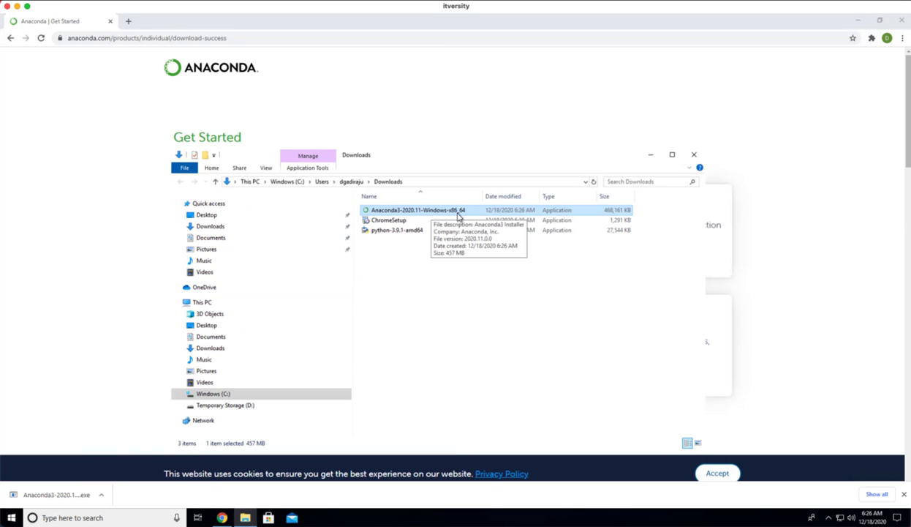
Run the Anaconda3-2020.11-Windows-x86_64 installer and accept its license agreement
double_click(439, 211)
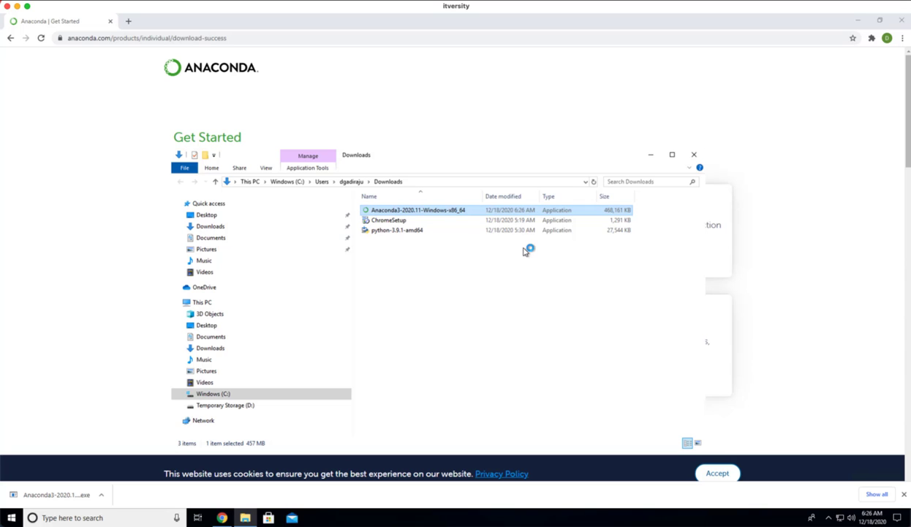
click(509, 341)
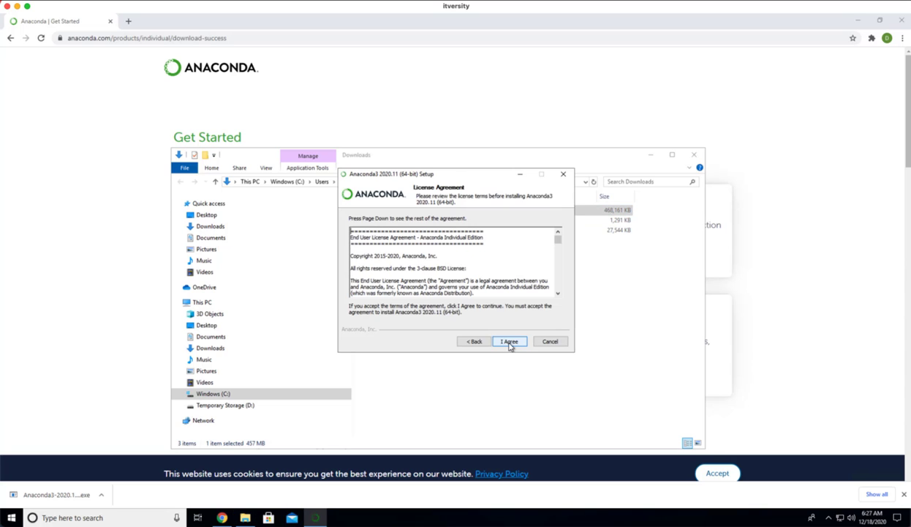
click(510, 342)
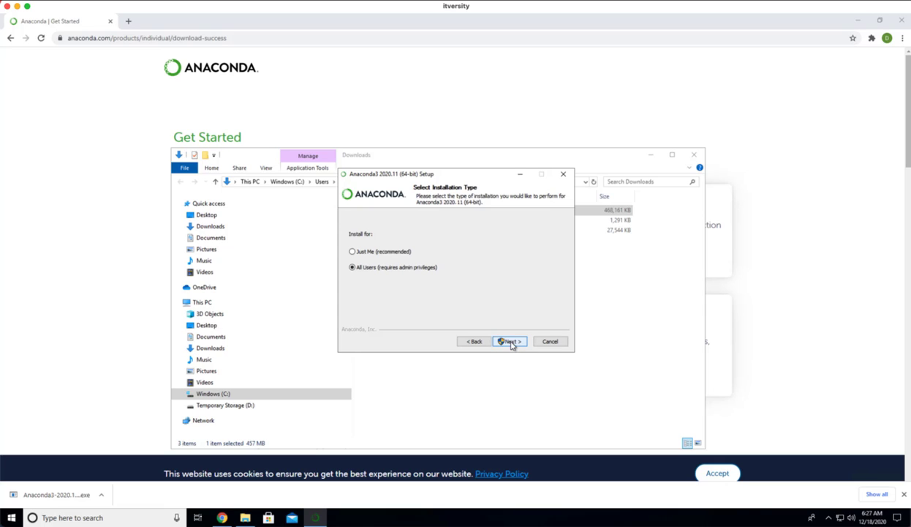
Choose installation for All Users and keep C:\ProgramData\Anaconda3 as the destination folder
click(375, 270)
click(512, 341)
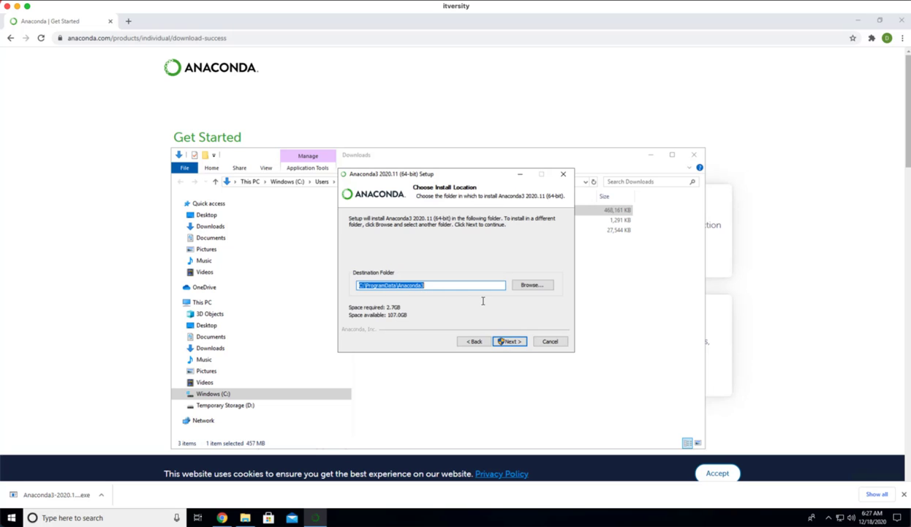
click(510, 342)
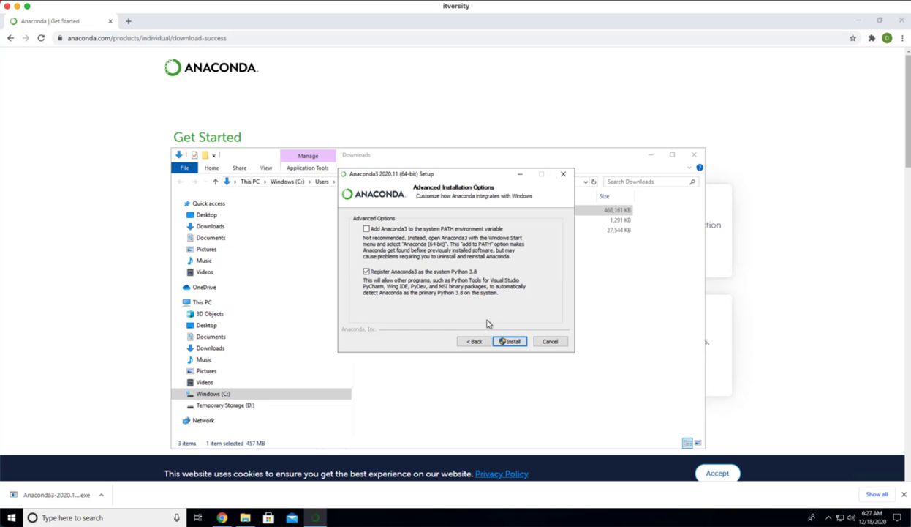
Start the installation with Anaconda3 registered as the system Python 3.8 but not added to the system PATH environment variable
click(366, 229)
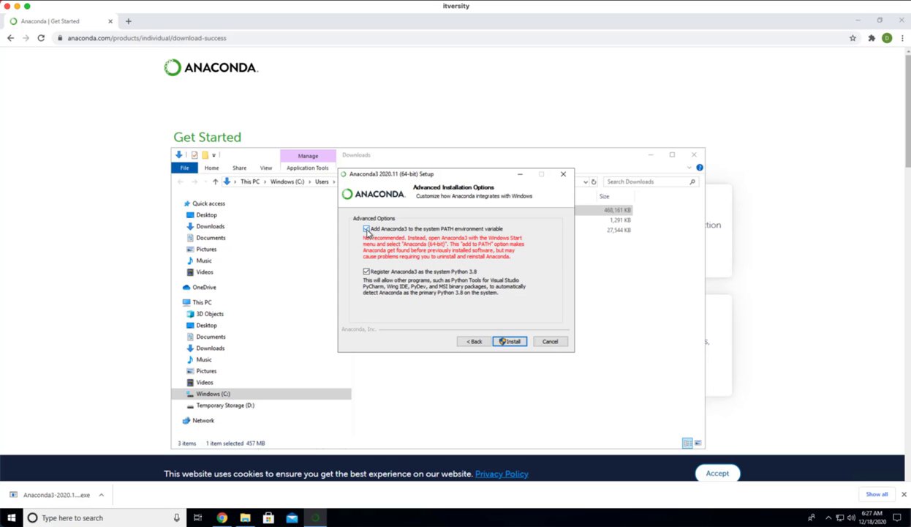
click(366, 229)
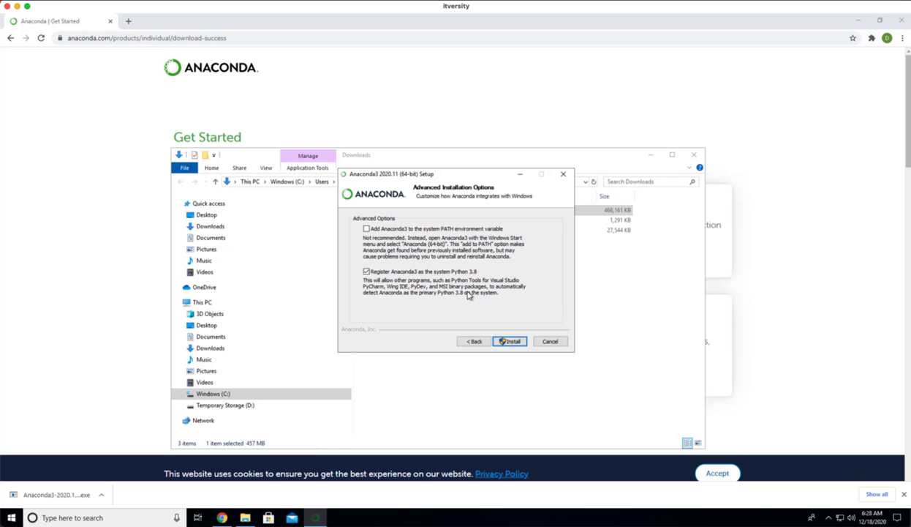
click(511, 341)
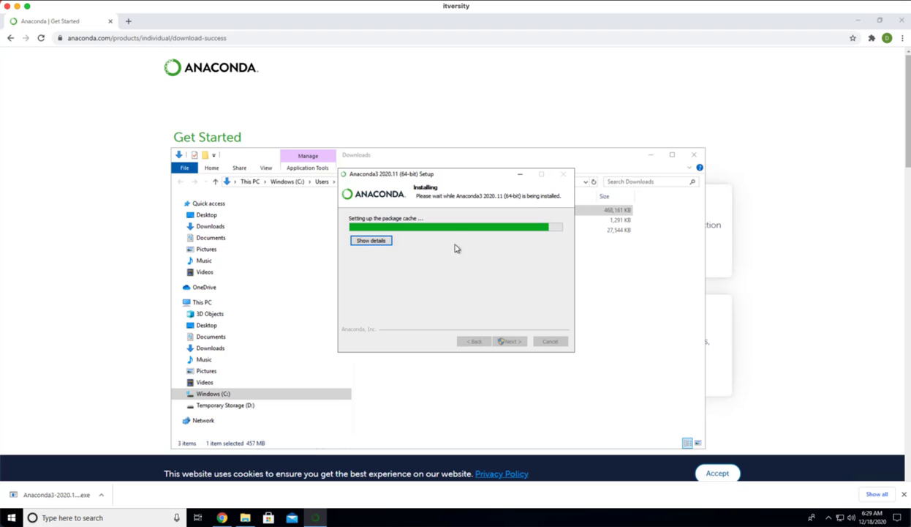
Show the installation details and, once setup completes, continue past the PyCharm page to the final setup page
click(371, 241)
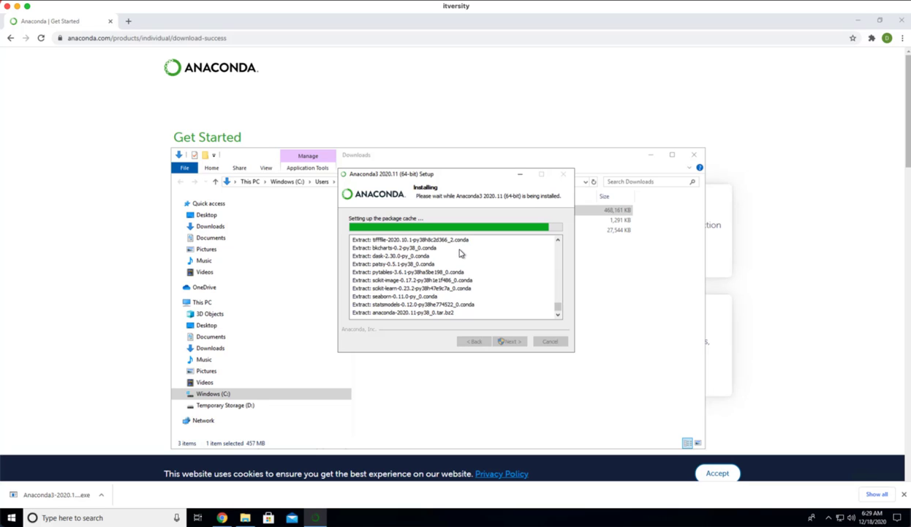
click(442, 313)
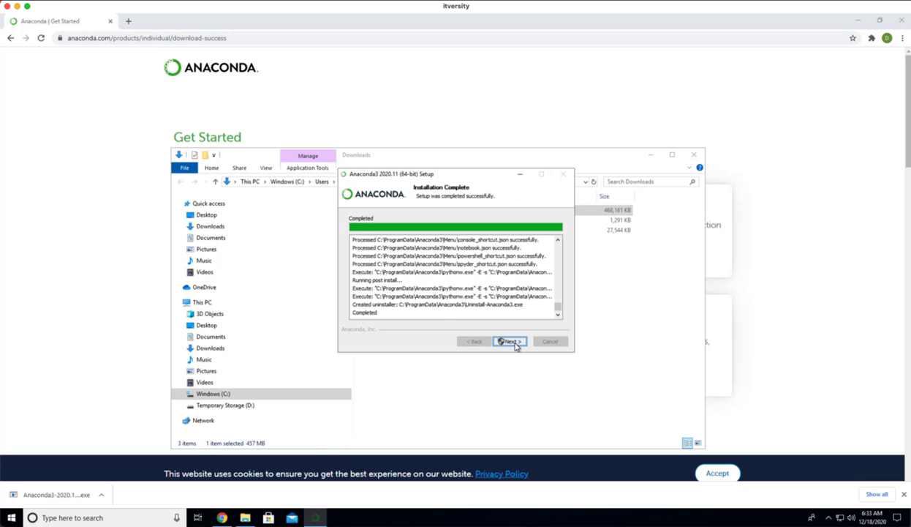
click(511, 342)
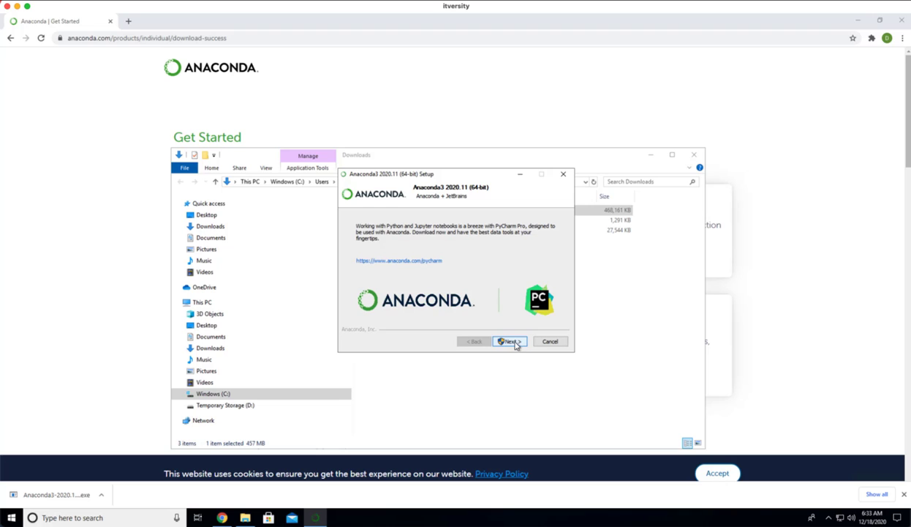
click(511, 342)
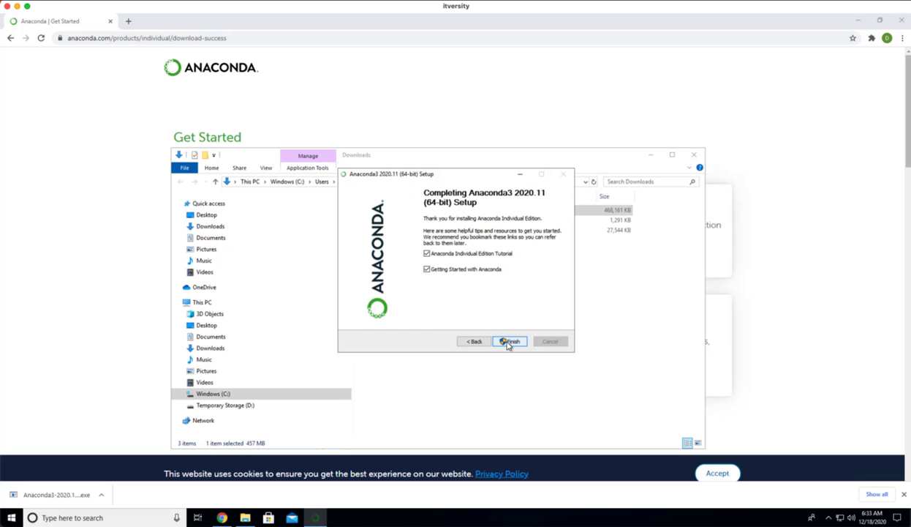
Finish the Anaconda3 setup, and find and open Anaconda Navigator in front of the other windows
click(510, 341)
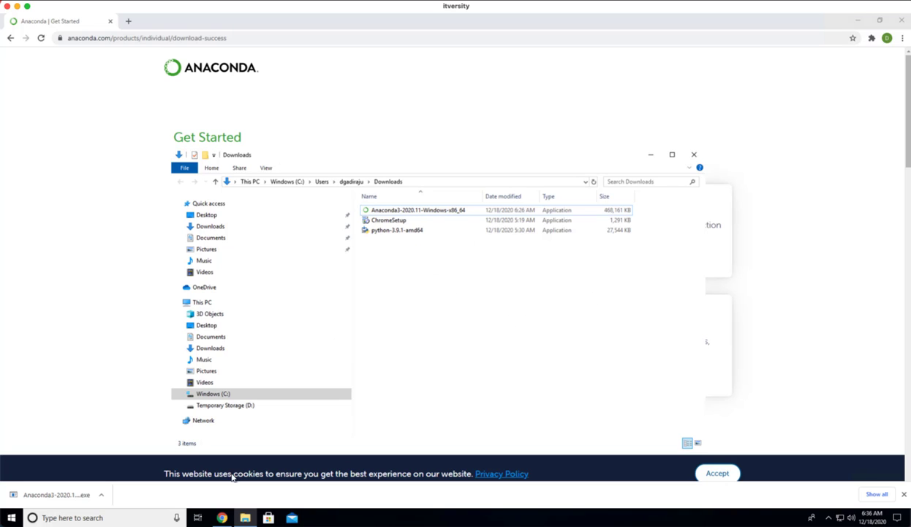
click(113, 518)
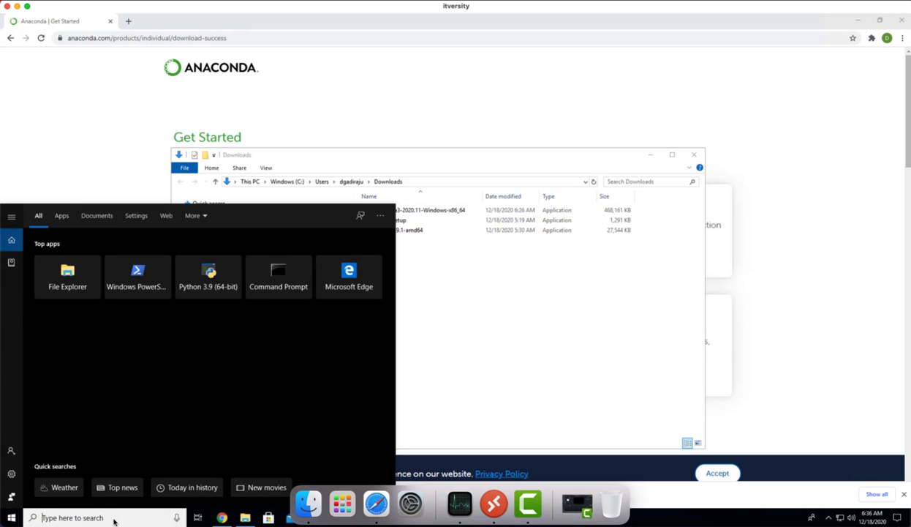
text(anacond)
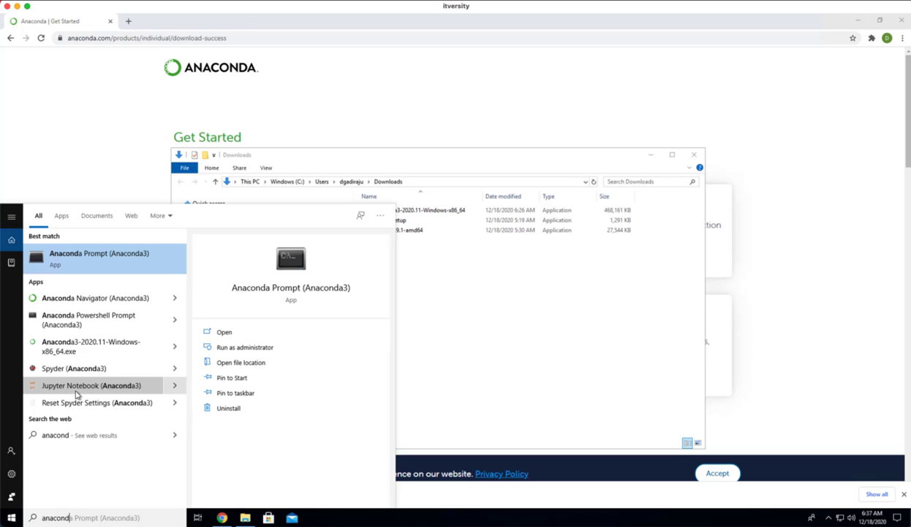
click(78, 299)
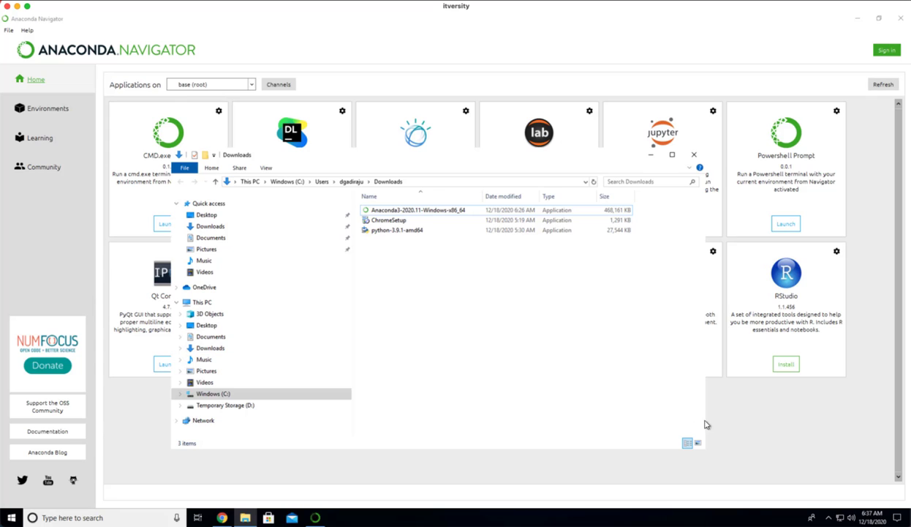
click(761, 418)
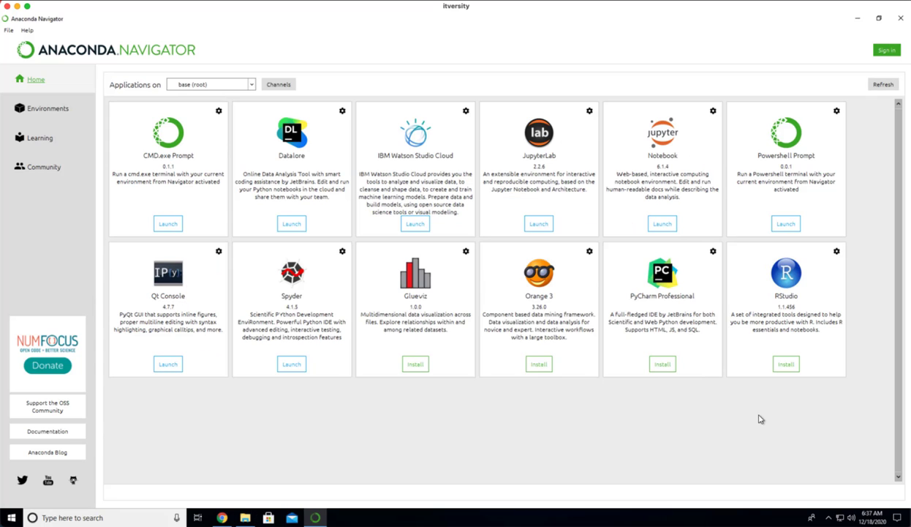
Launch JupyterLab from the base (root) environment in Anaconda Navigator and highlight the port number in its address
click(169, 226)
click(538, 223)
click(540, 225)
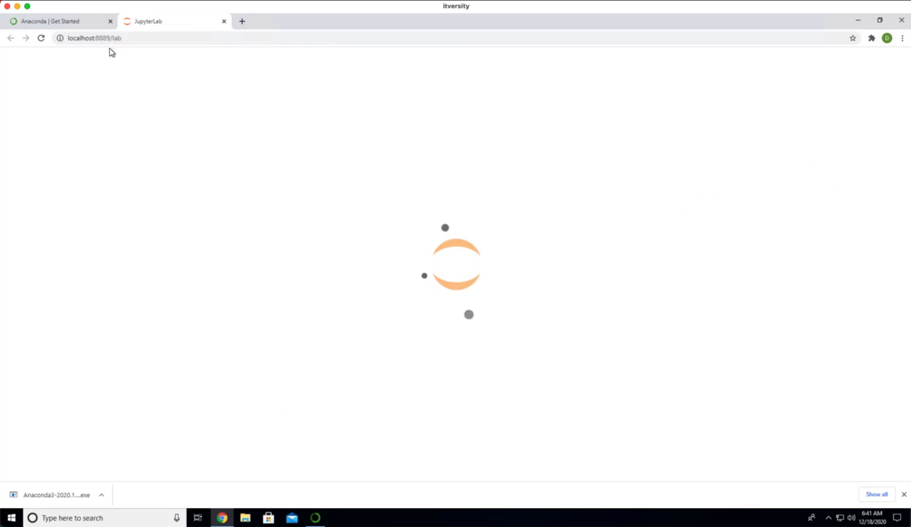
drag(110, 40, 94, 41)
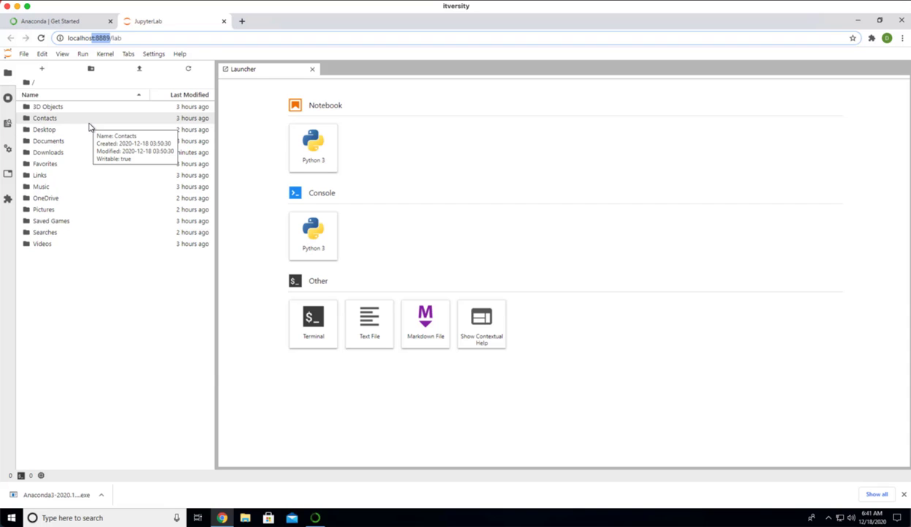
Browse to the user's home folder under C:\Users in File Explorer to compare its contents, and return to JupyterLab
click(247, 520)
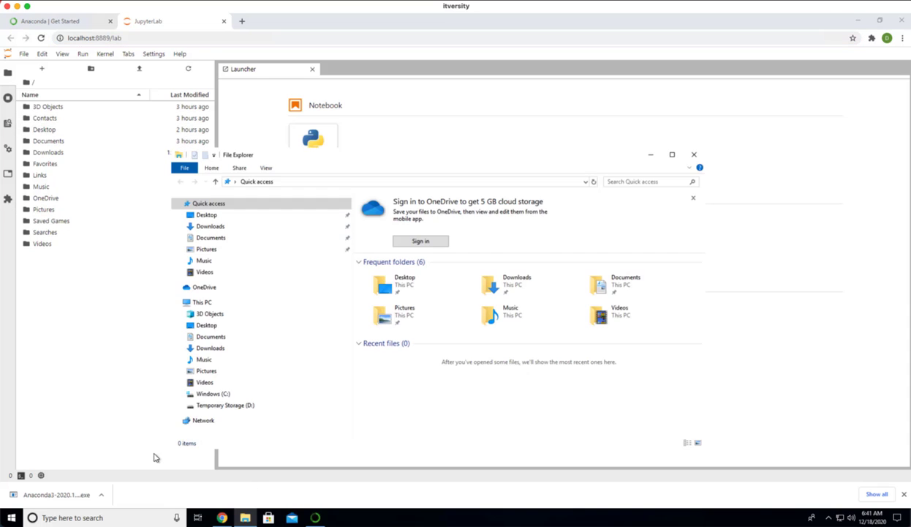
click(203, 303)
double_click(498, 333)
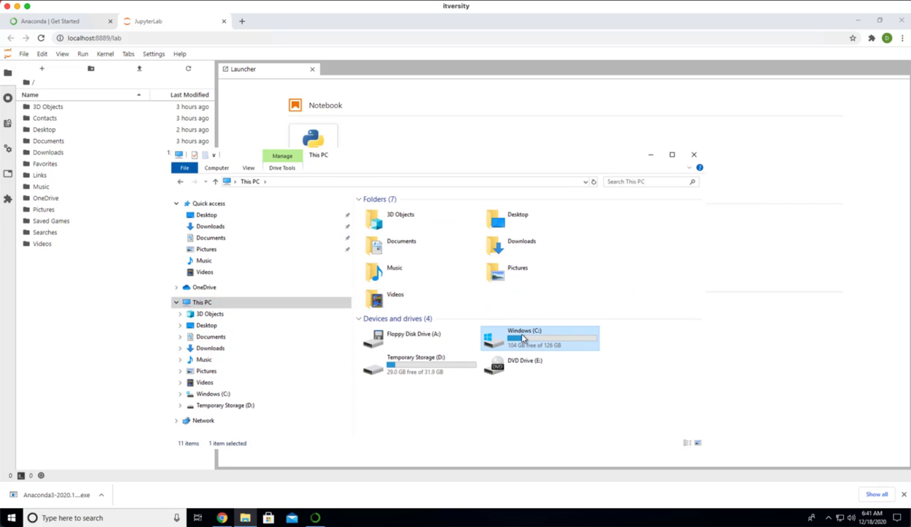
double_click(379, 271)
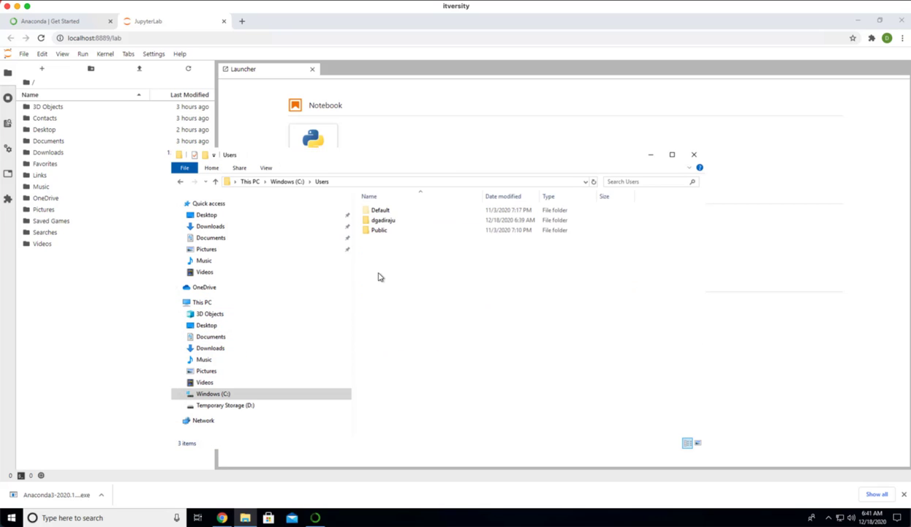
double_click(383, 220)
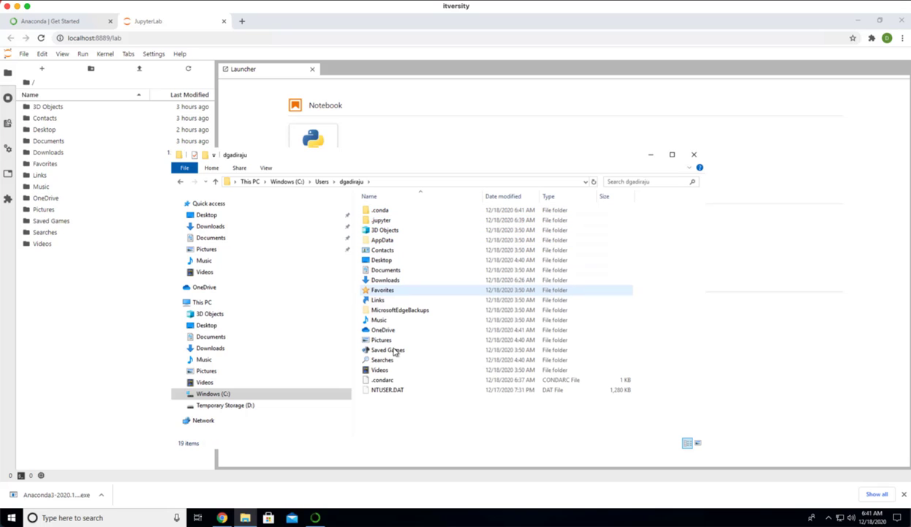
click(421, 136)
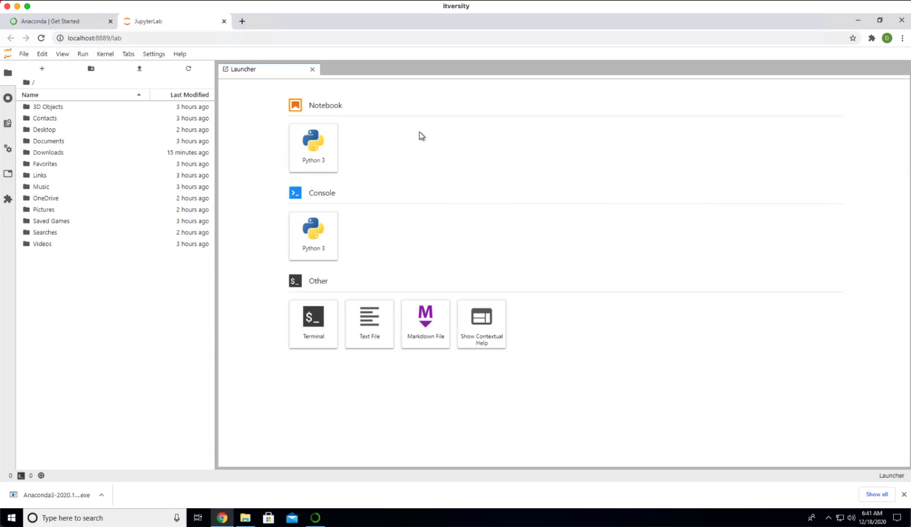
Create a Python 3 notebook in JupyterLab, and view the file upload dialog without uploading anything
click(315, 161)
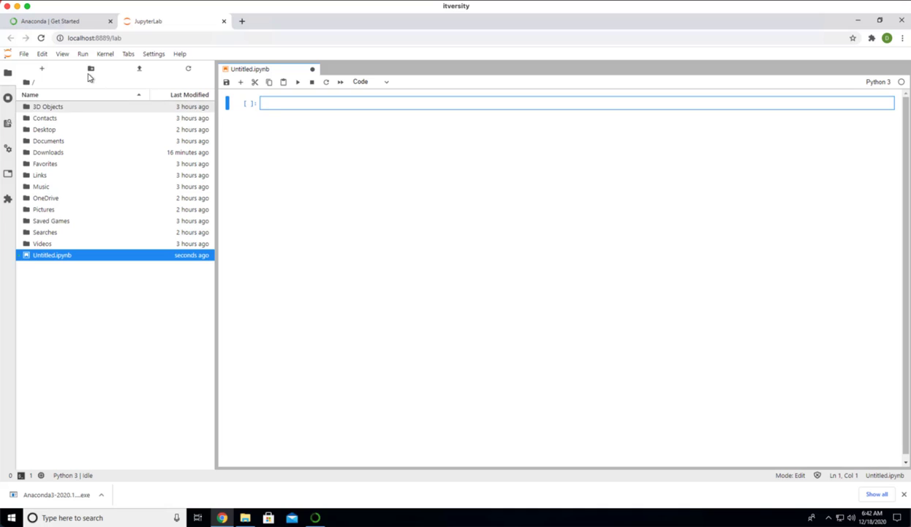
click(141, 70)
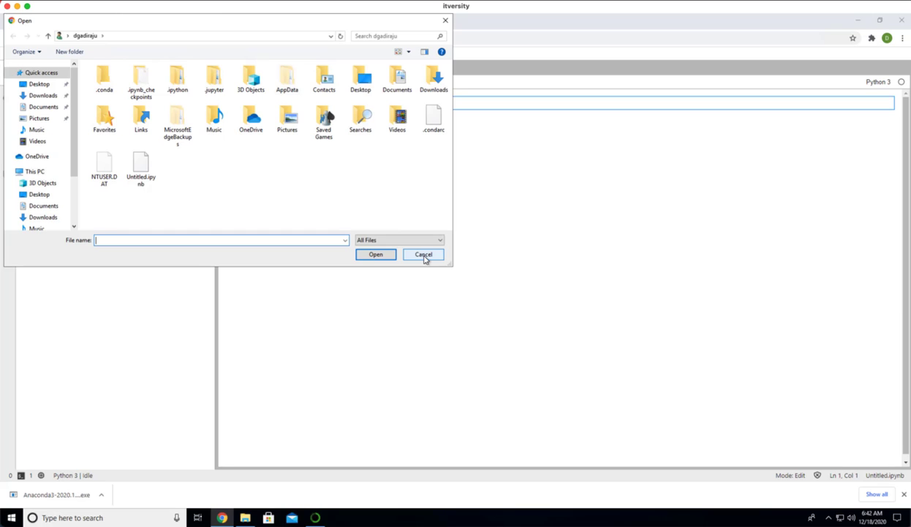
click(425, 256)
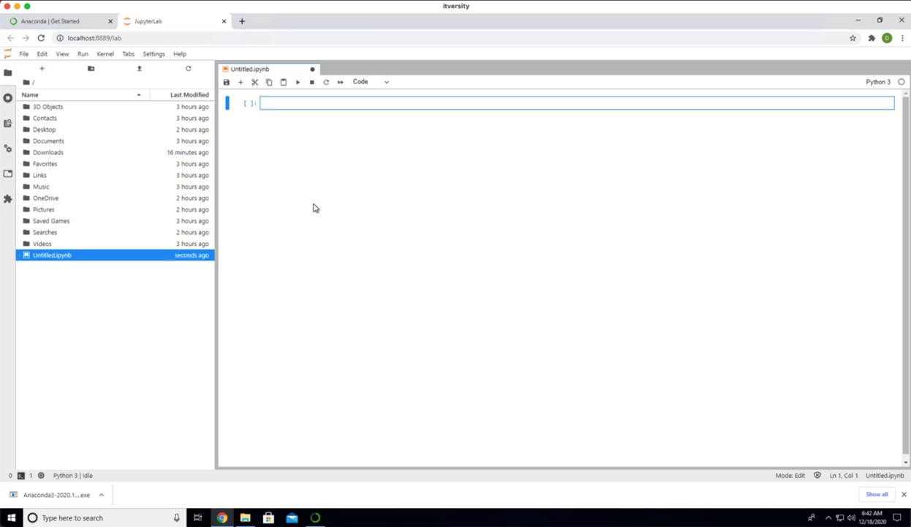
Close the untitled notebook and open a terminal with an active PowerShell prompt from the JupyterLab launcher
click(312, 70)
click(487, 272)
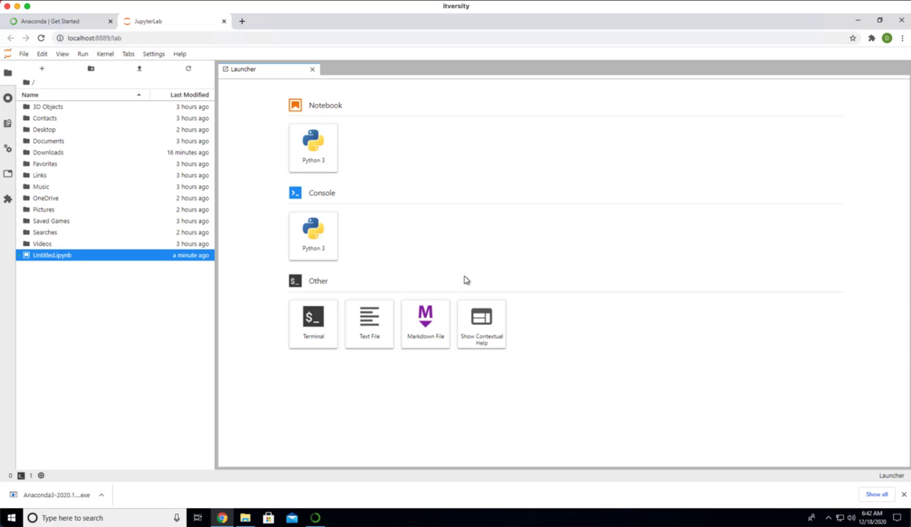
click(315, 323)
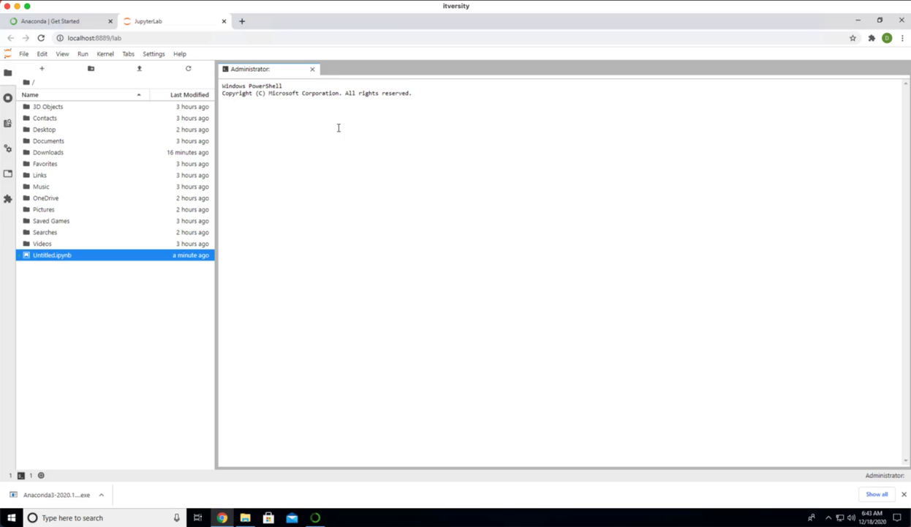
key(Return)
key(Return)
key(Return)
key(Return)
key(Return)
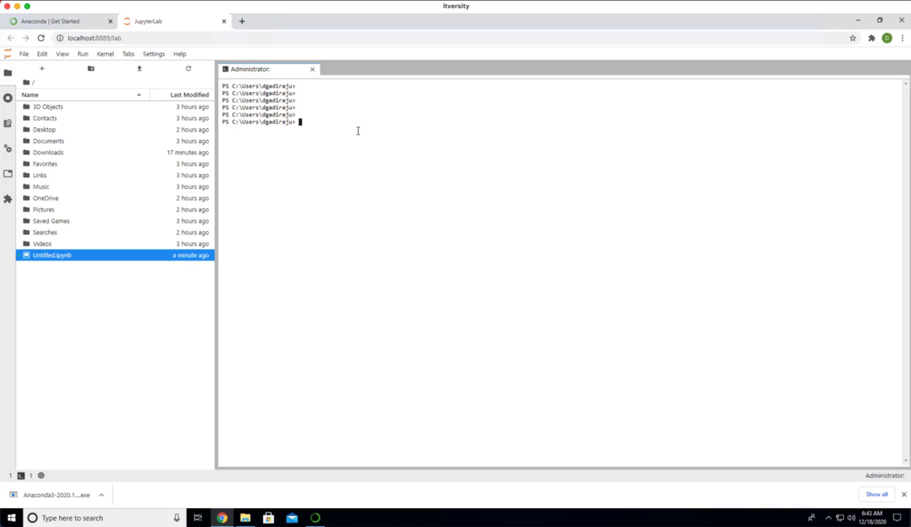
List the home folder's contents in the terminal with dir, and try the Linux-style ls -ltr command
text(dir)
key(Return)
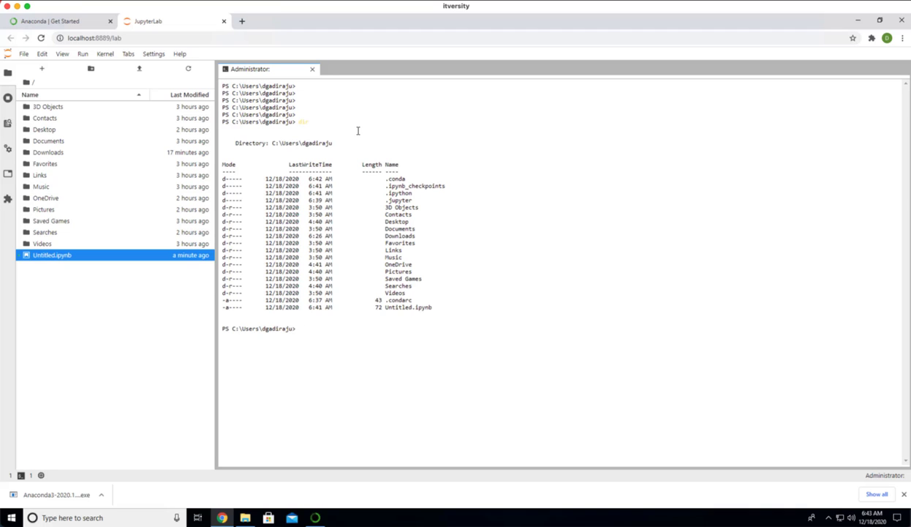
text(ls -ltr)
key(Return)
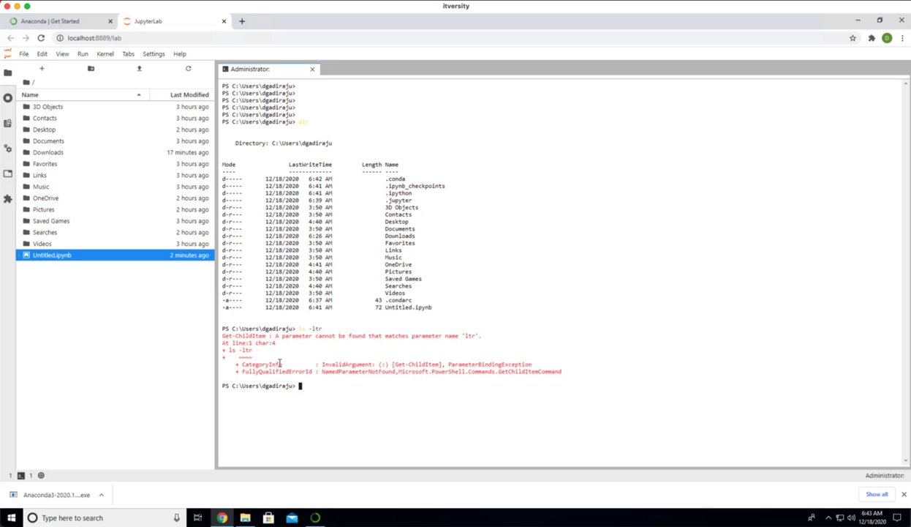
drag(291, 388, 233, 389)
click(234, 389)
drag(233, 387, 239, 388)
Revisit JupyterLab in Anaconda Navigator, and switch to Safari to show the course file list beside 03_overview_of_anaconda.ipynb
click(315, 517)
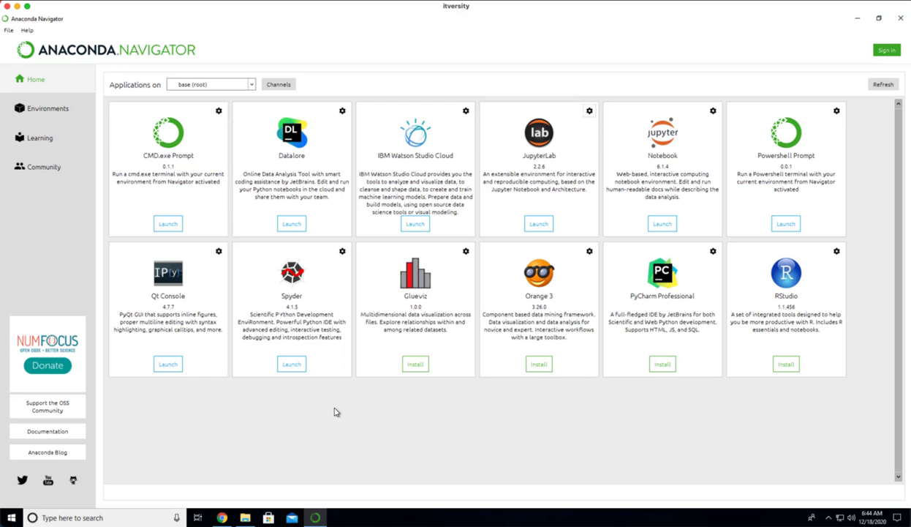
click(541, 225)
key(super+Tab)
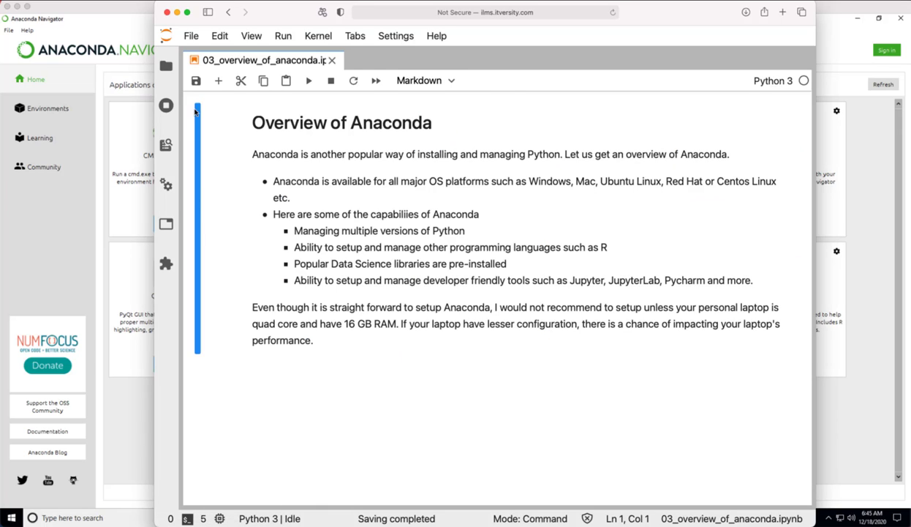
click(166, 65)
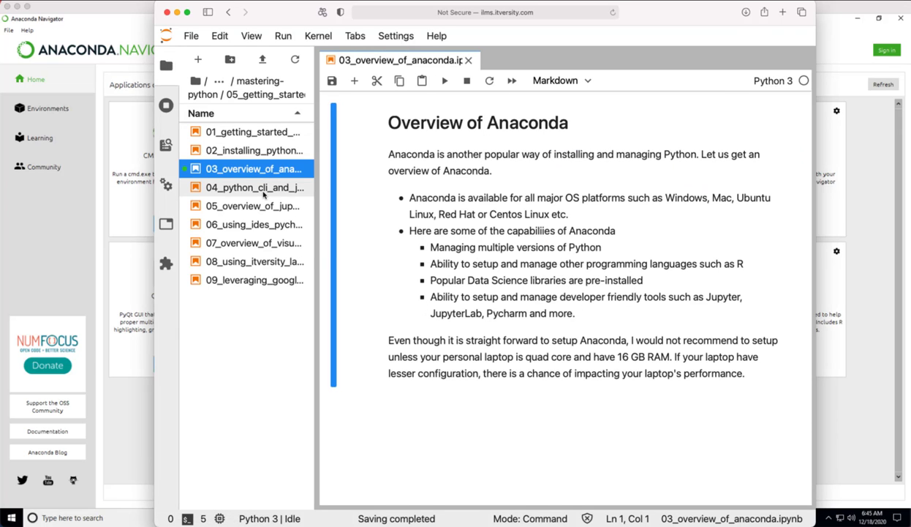